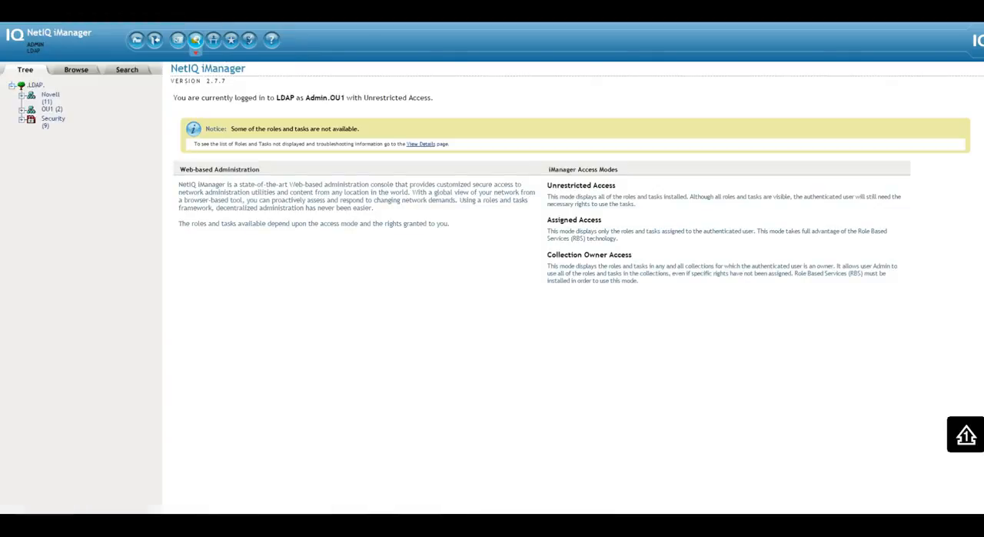
# - Expand the OU1 container in the directory tree and open its OU2 organizational unit
pyautogui.click(22, 110)
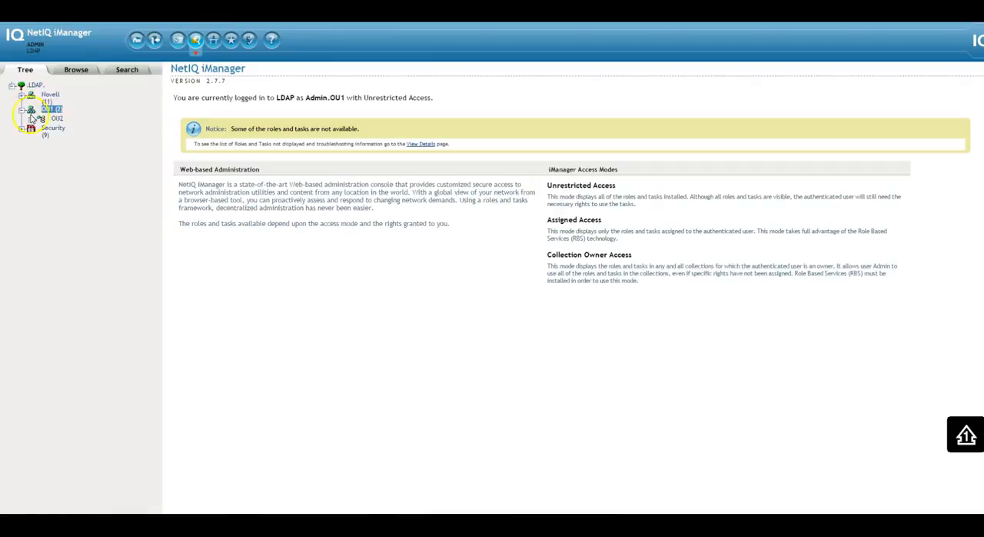
pyautogui.click(56, 119)
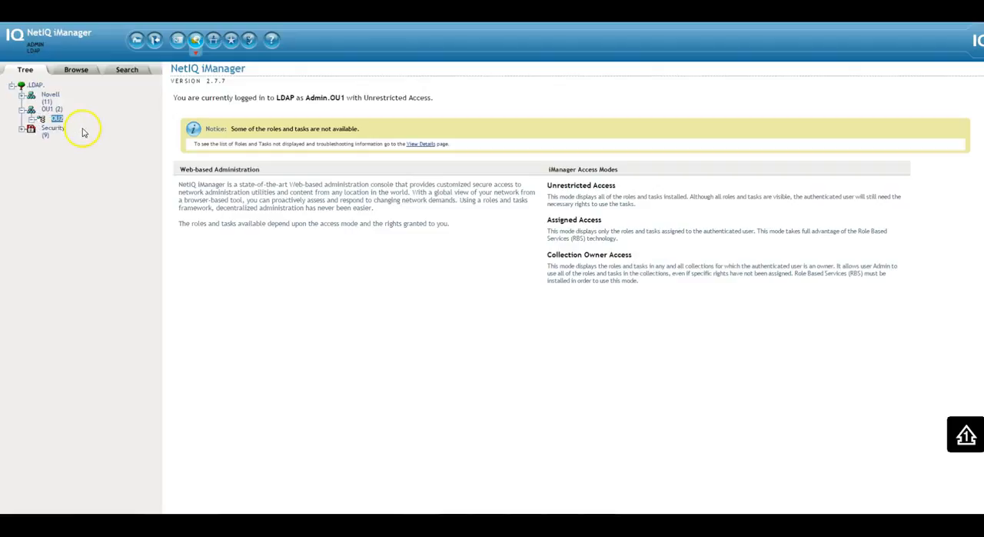
pyautogui.click(50, 110)
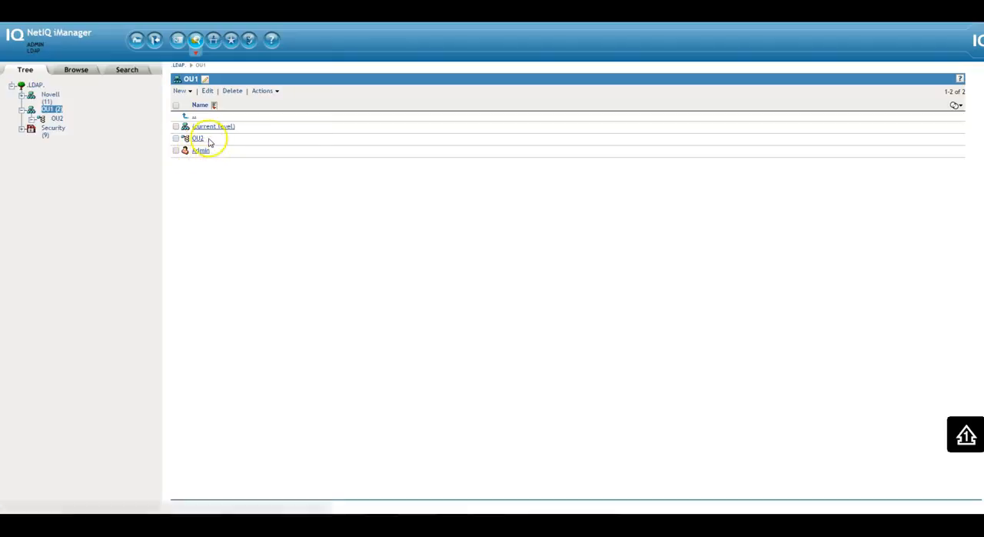
pyautogui.click(199, 141)
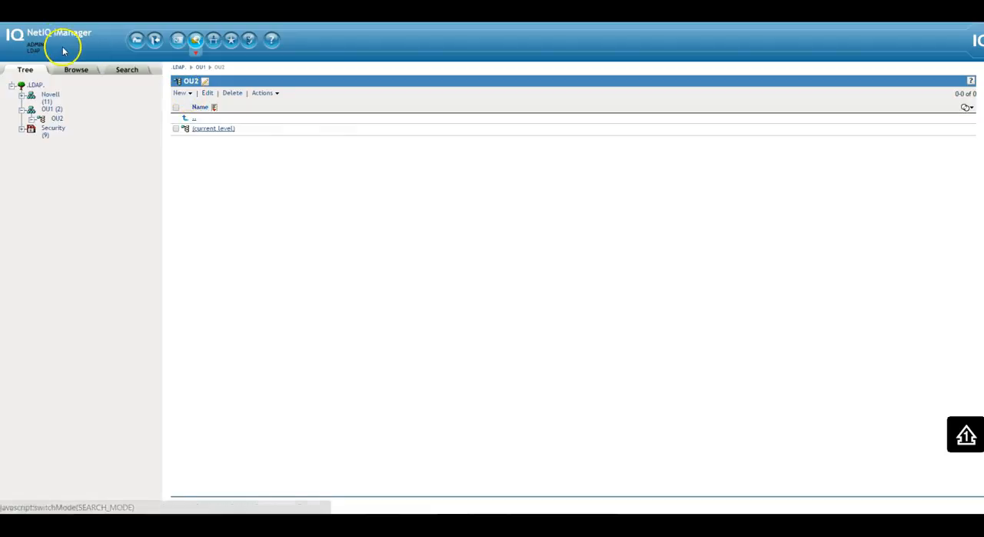
# - Create a user in context OU2.OU1 with username, last name and full name LDAP2 and an account password
pyautogui.click(185, 96)
pyautogui.click(210, 147)
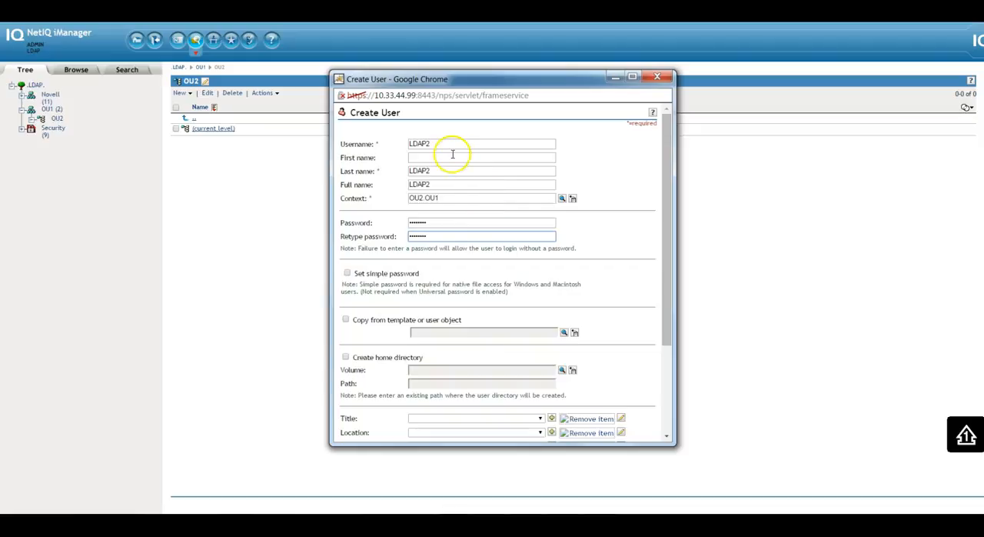
pyautogui.moveTo(450, 145); pyautogui.dragTo(414, 145)
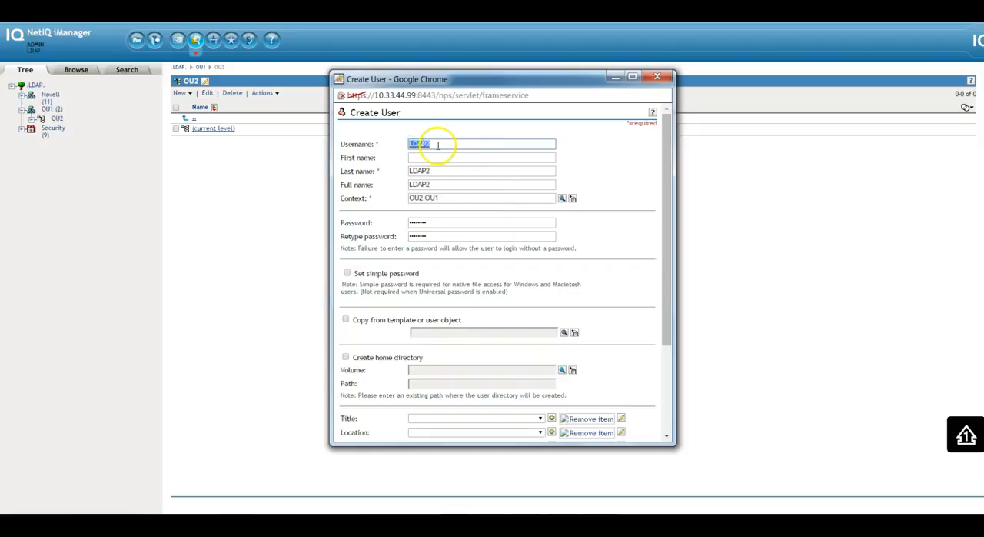
pyautogui.moveTo(442, 171); pyautogui.dragTo(396, 185)
pyautogui.click(446, 198)
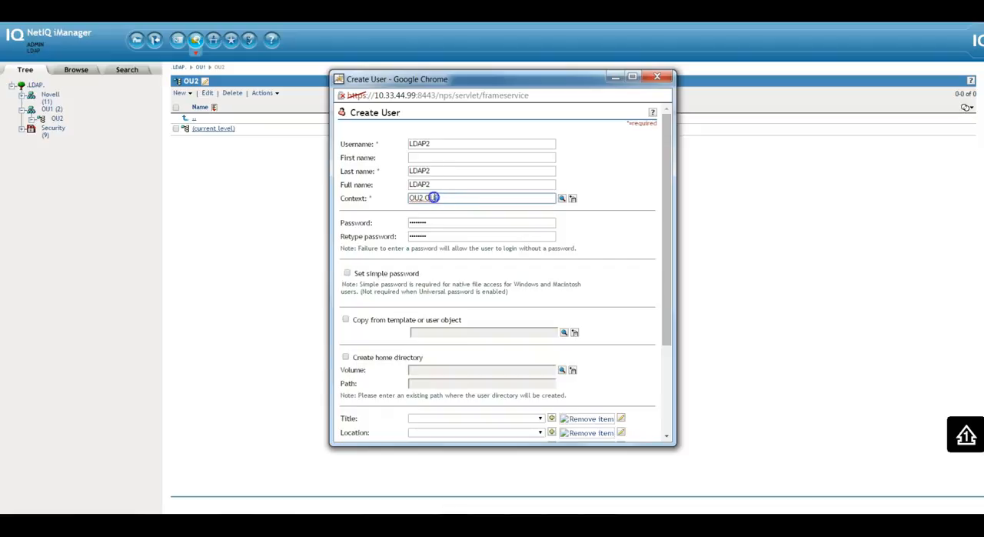
pyautogui.click(416, 198)
pyautogui.moveTo(442, 197); pyautogui.dragTo(416, 197)
pyautogui.click(419, 200)
pyautogui.click(441, 198)
pyautogui.moveTo(665, 206); pyautogui.dragTo(667, 287)
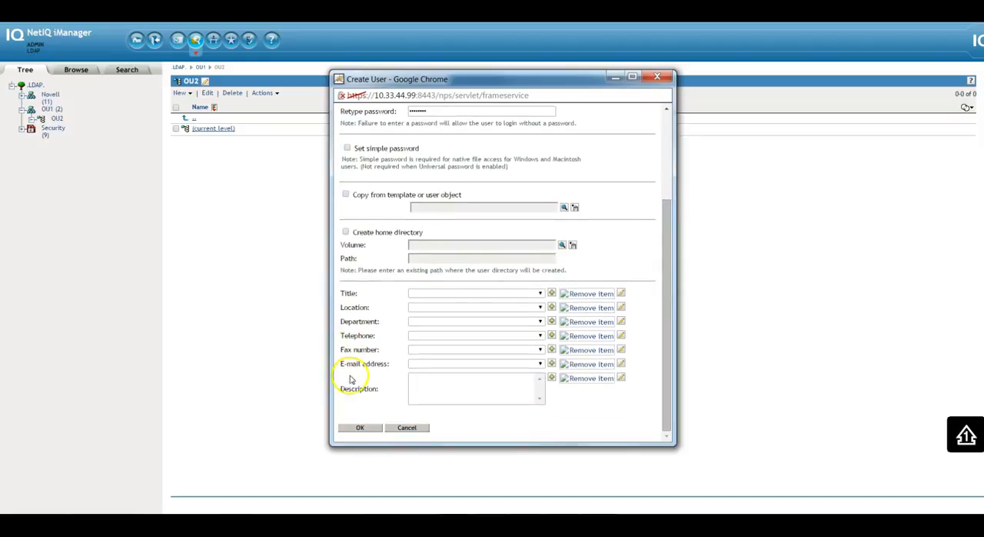
pyautogui.click(361, 428)
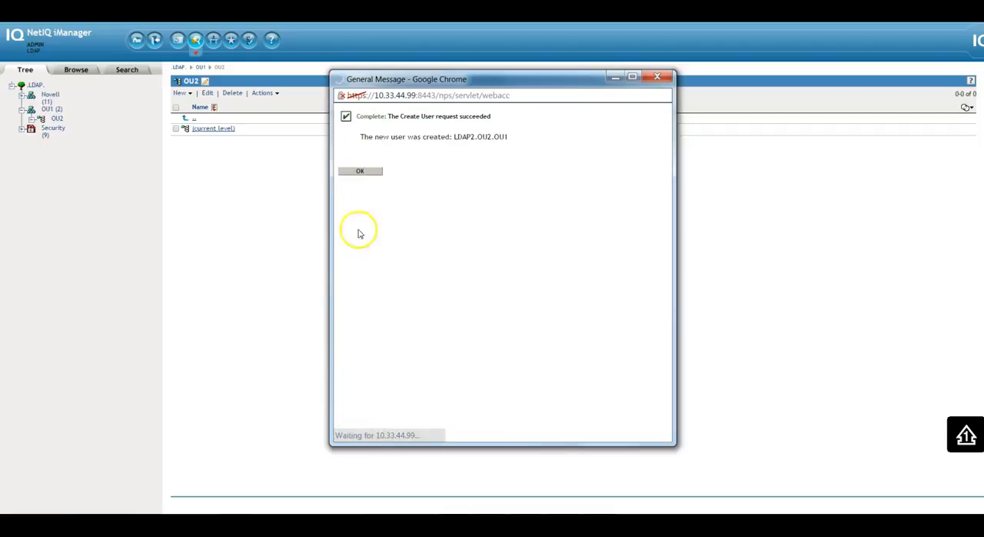
pyautogui.click(365, 175)
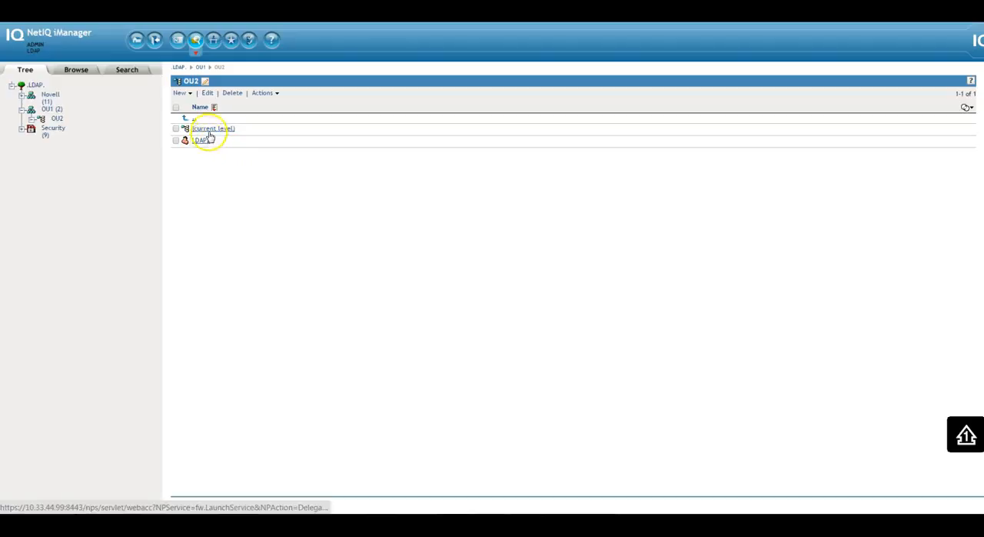
# - Go up to OU1 and create a user with username, last name and full name LDAP1 and an account password
pyautogui.click(189, 119)
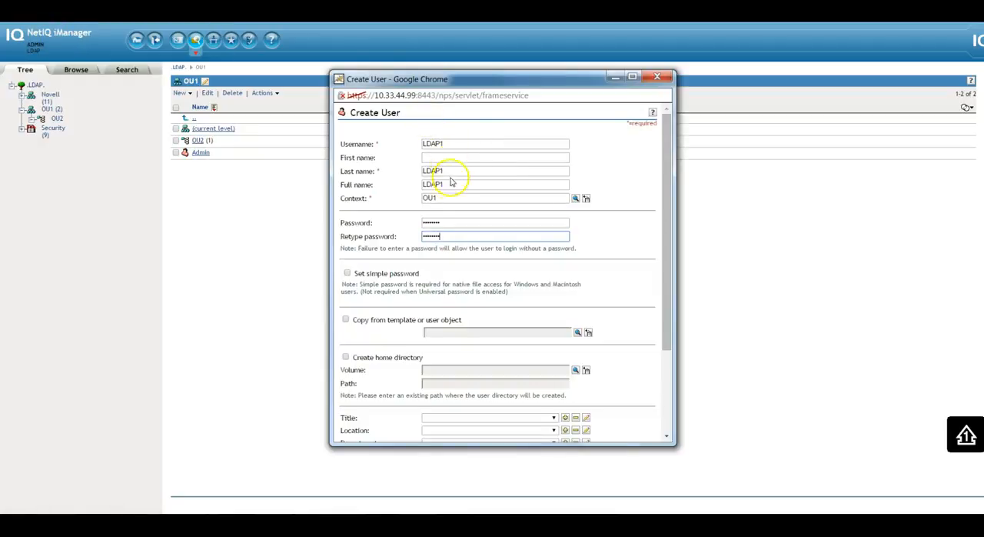
pyautogui.moveTo(443, 198); pyautogui.dragTo(419, 196)
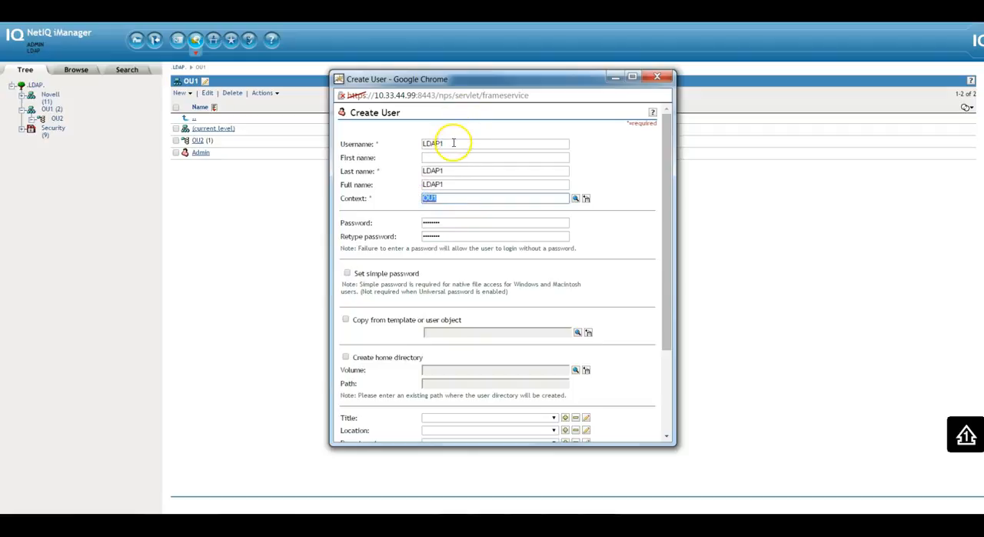
pyautogui.moveTo(455, 144); pyautogui.dragTo(422, 142)
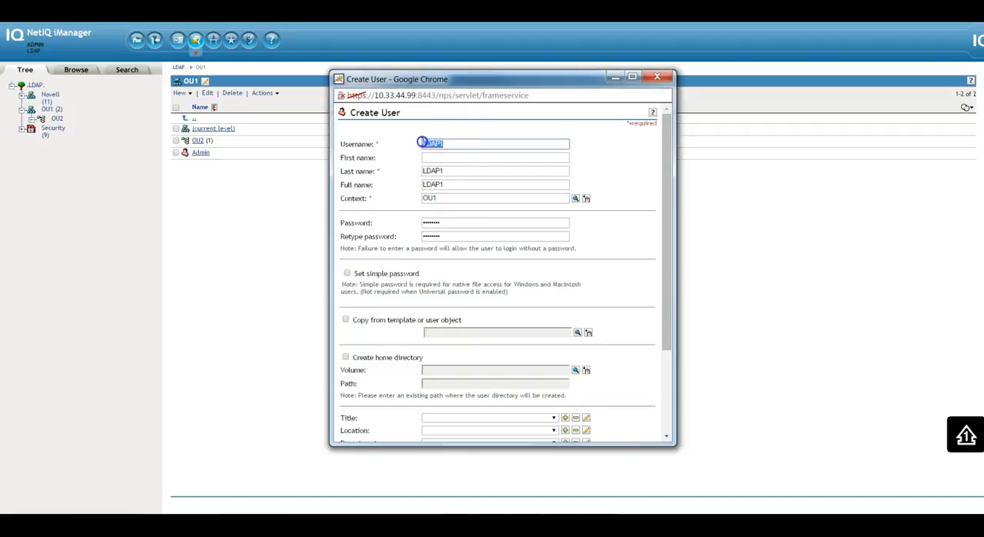
pyautogui.moveTo(672, 195); pyautogui.dragTo(670, 277)
pyautogui.click(359, 429)
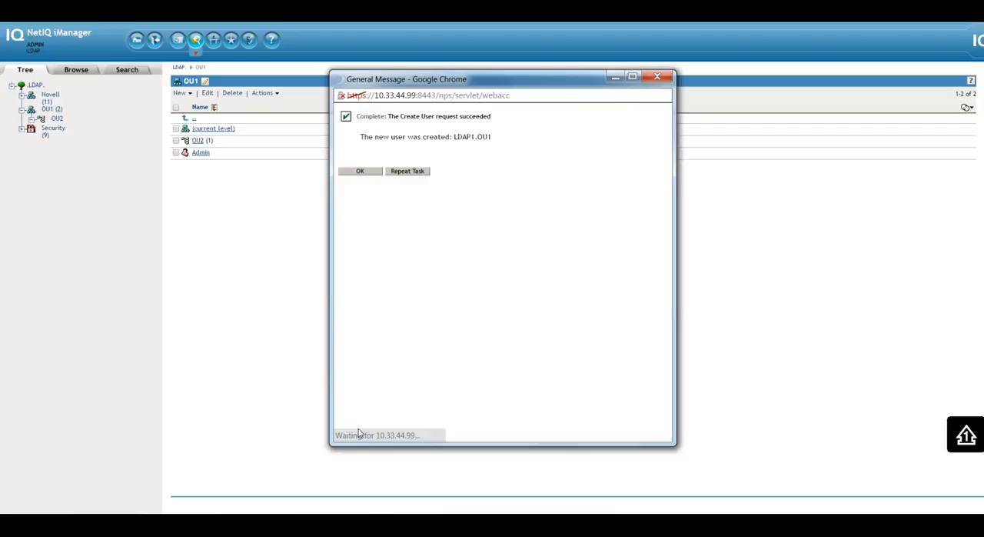
pyautogui.click(362, 172)
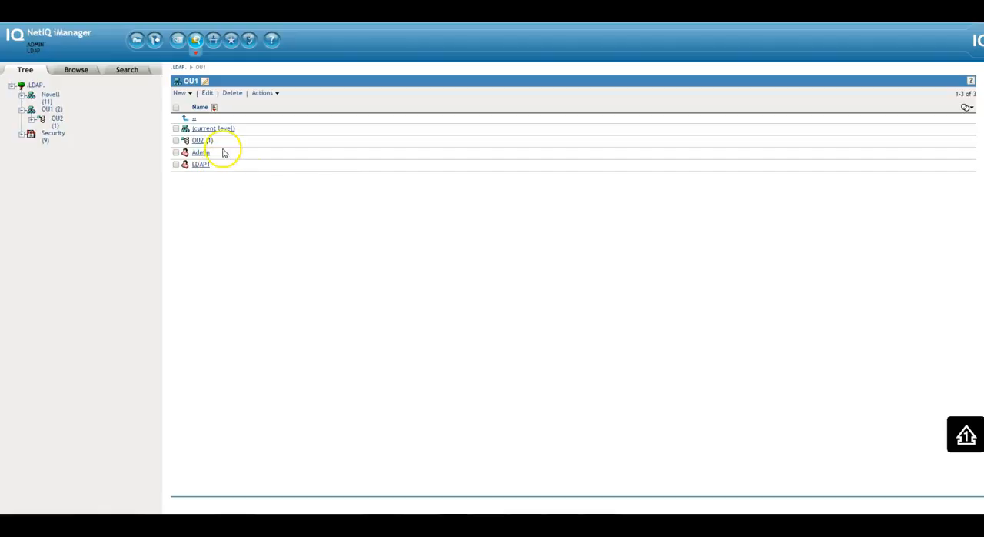
# - Review the user objects listed in OU1 and in its OU2 unit
pyautogui.doubleClick(198, 152)
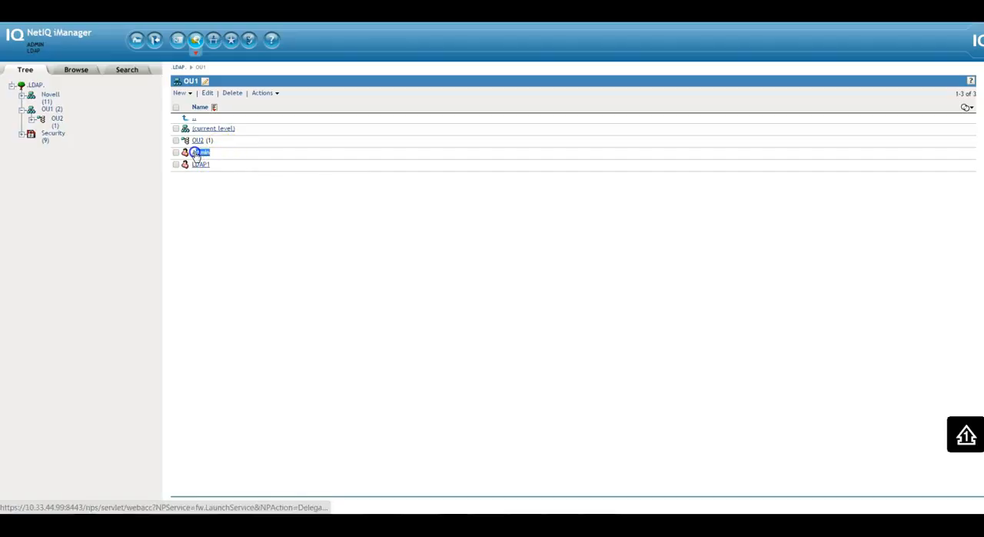
pyautogui.doubleClick(197, 164)
pyautogui.moveTo(193, 166); pyautogui.dragTo(230, 180)
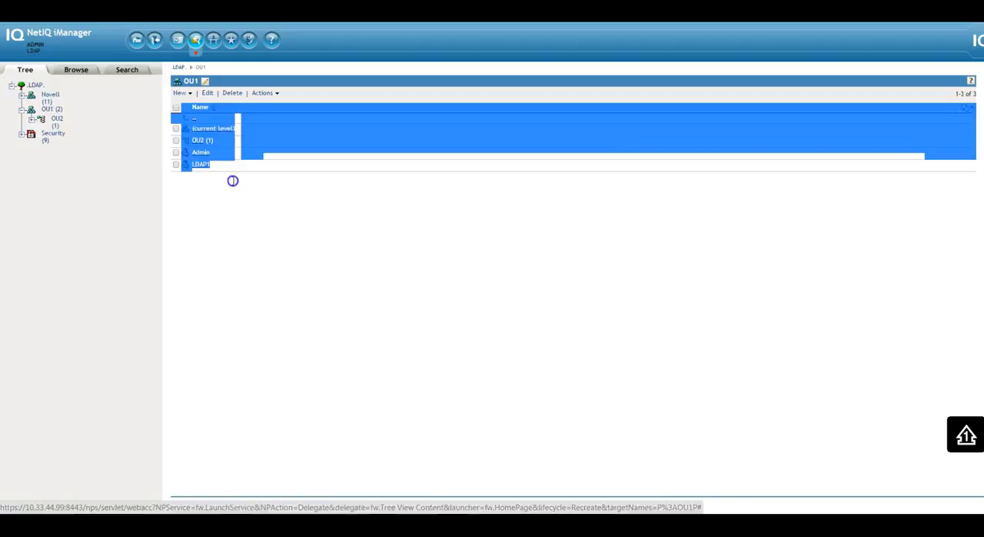
pyautogui.click(233, 182)
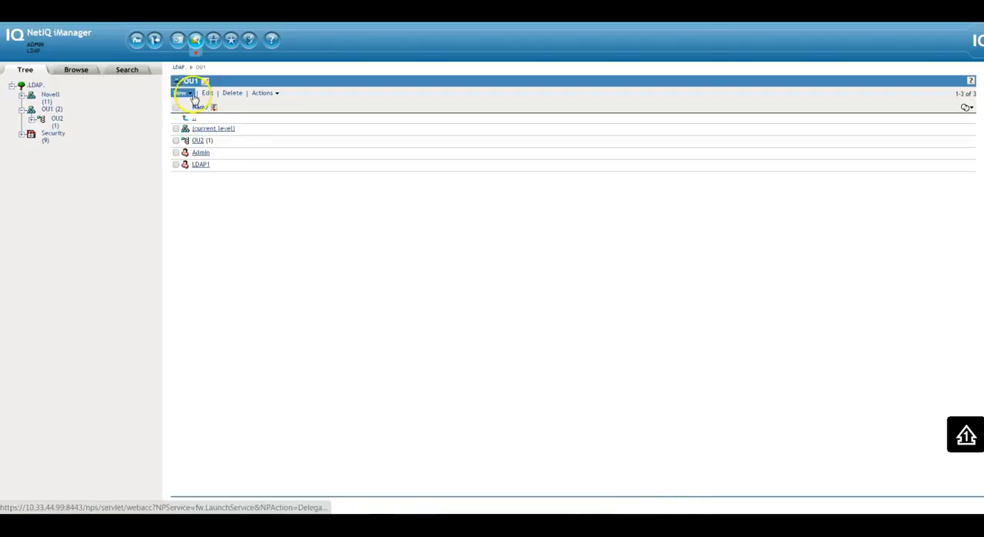
pyautogui.click(197, 142)
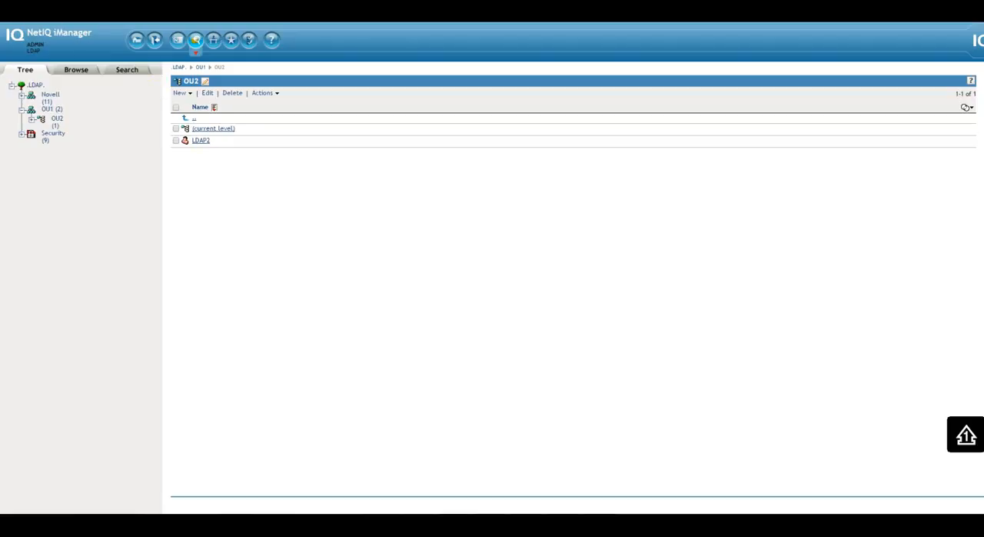
# - Switch to Informatica B2B Managed File Transfer, log in with the password in Edit mode and open the system options
pyautogui.click(252, 313)
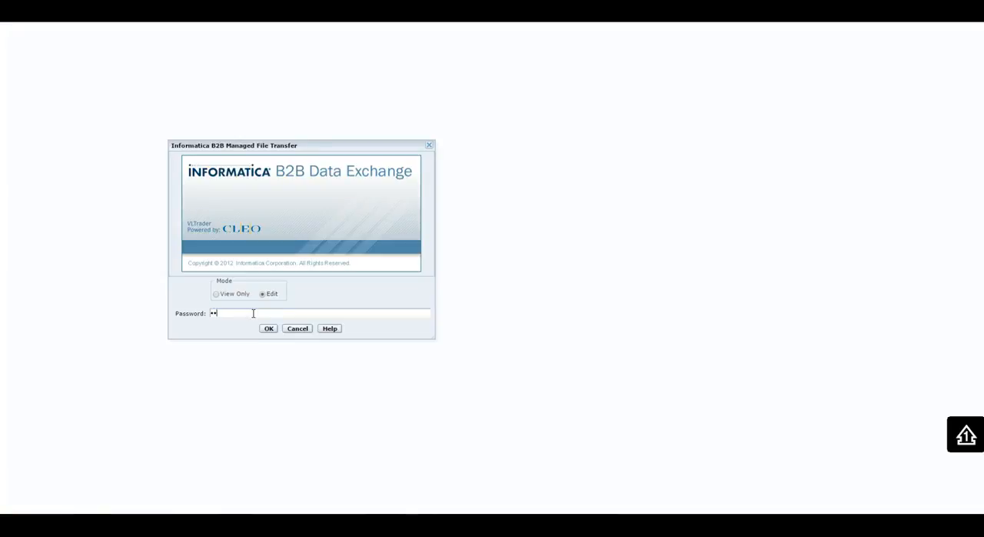
pyautogui.click(269, 328)
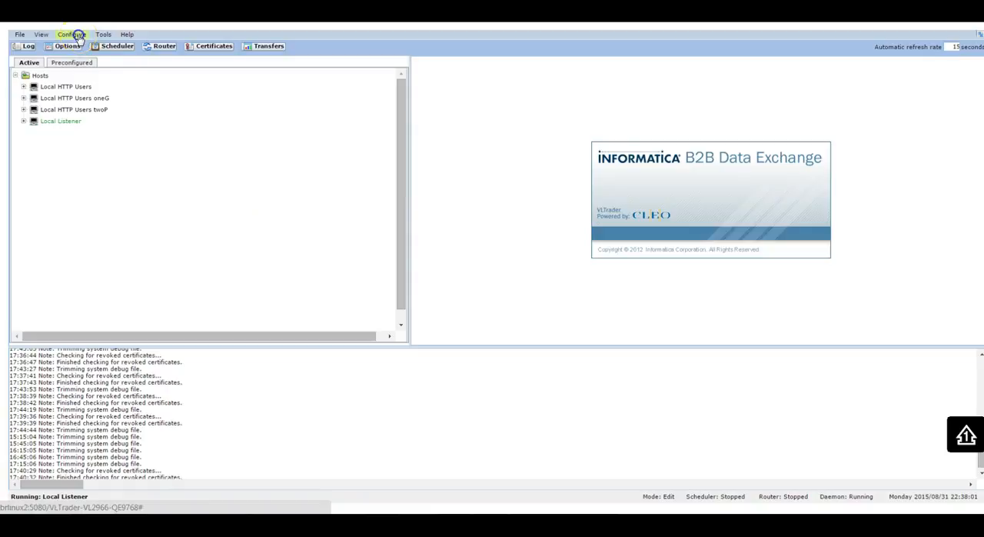
pyautogui.click(78, 36)
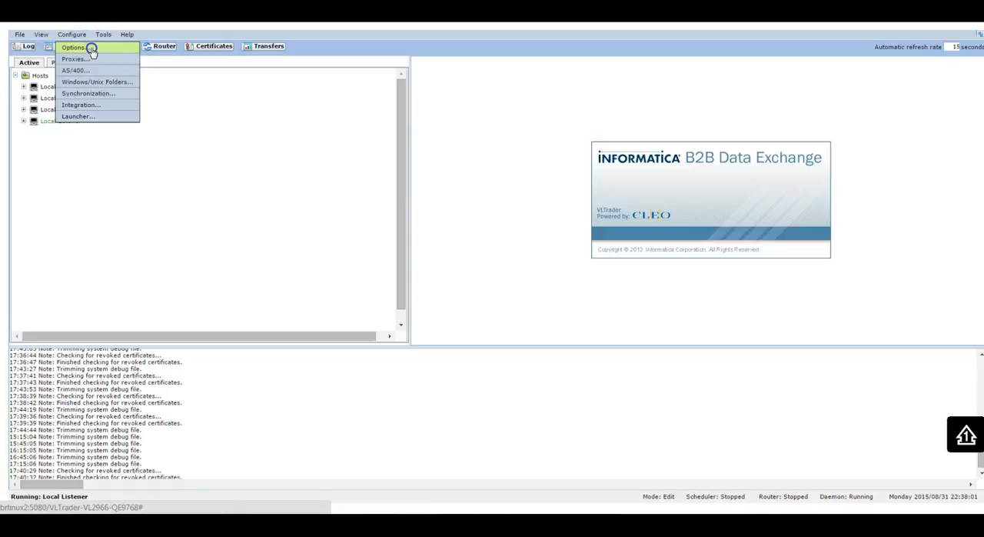
pyautogui.click(91, 49)
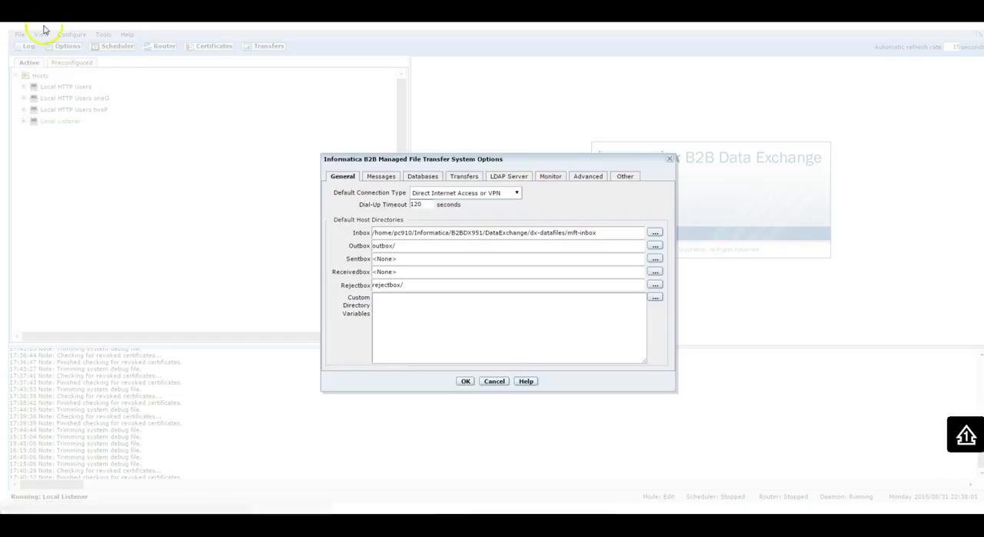
# - Open the LDAP Server settings and review the port and the Base DN
pyautogui.click(507, 179)
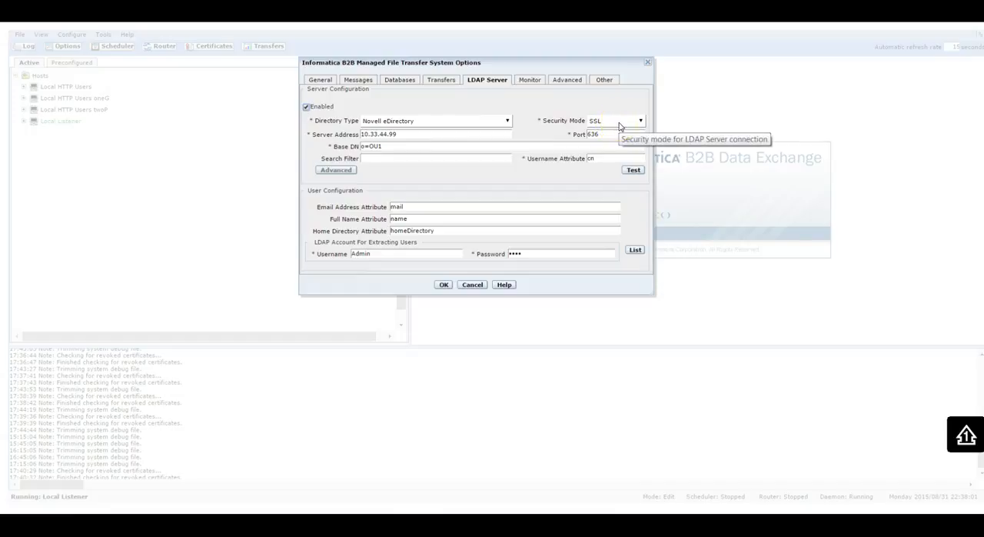
pyautogui.moveTo(619, 134); pyautogui.dragTo(587, 136)
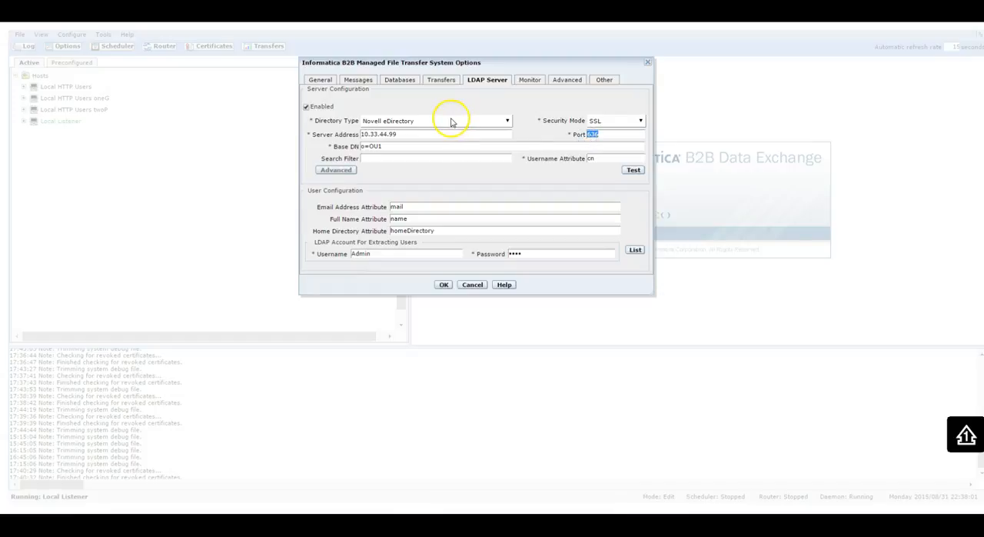
pyautogui.moveTo(391, 149); pyautogui.dragTo(373, 148)
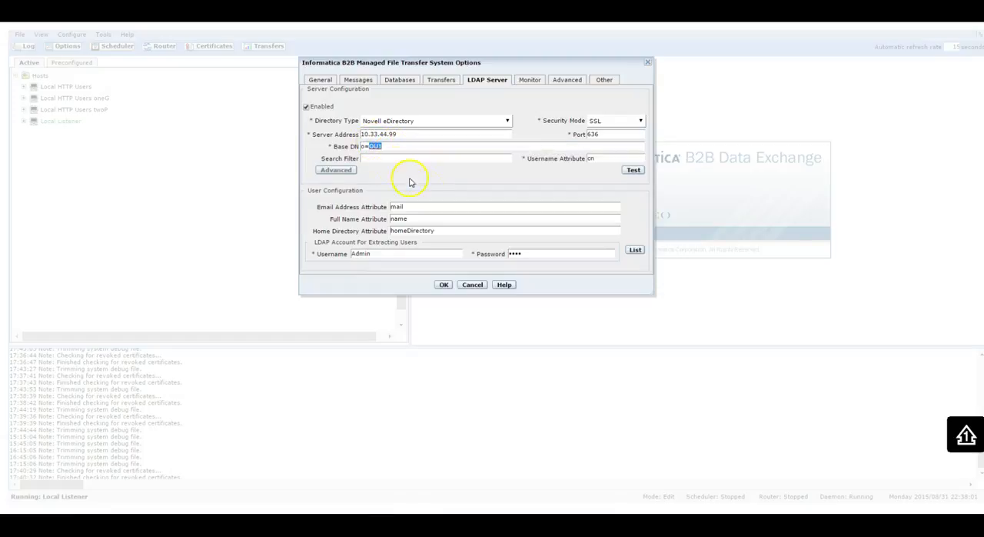
# - Test the LDAP server connection by logging in as Admin with the account password, and dismiss the result
pyautogui.click(639, 170)
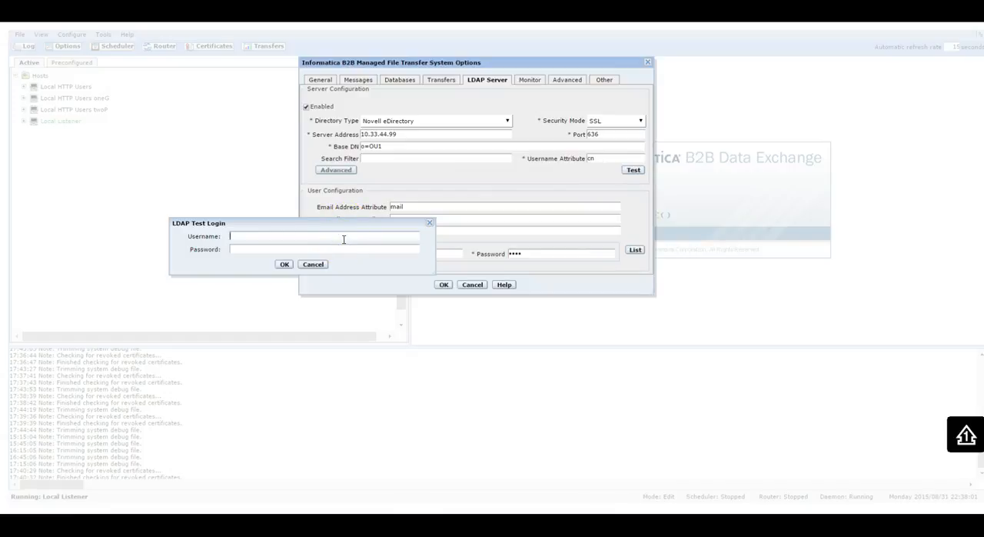
pyautogui.click(285, 263)
pyautogui.click(300, 260)
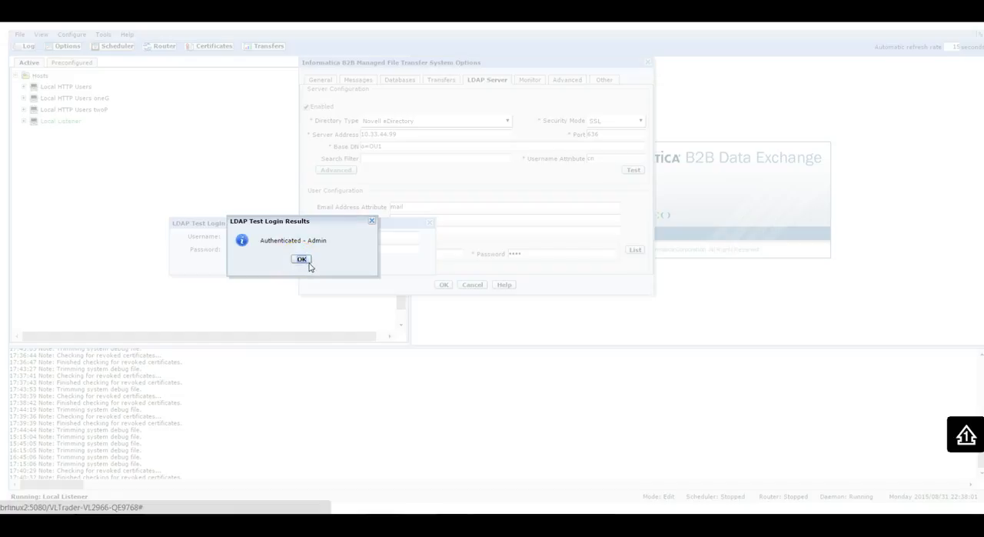
pyautogui.click(302, 260)
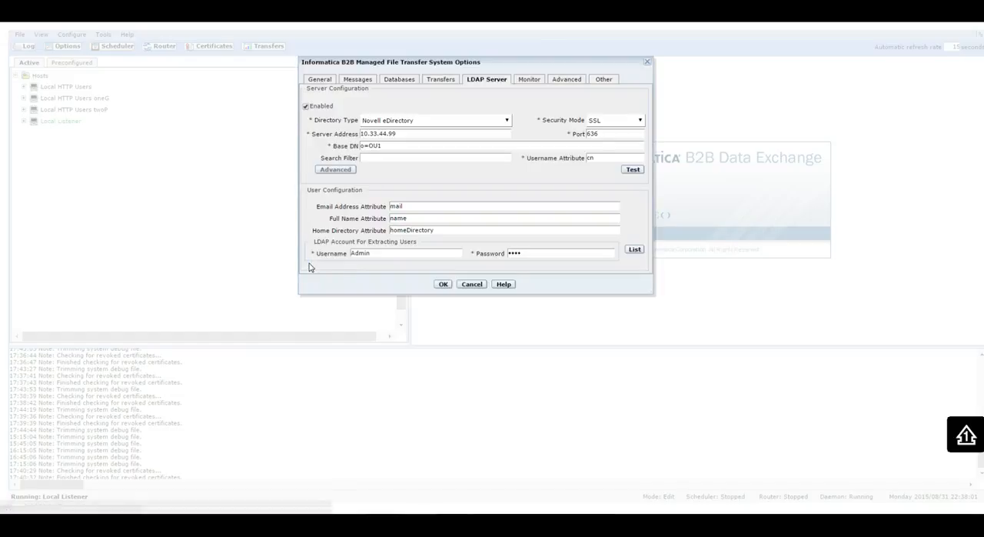
# - List the users extracted from the LDAP server, check each username and close the list
pyautogui.click(635, 252)
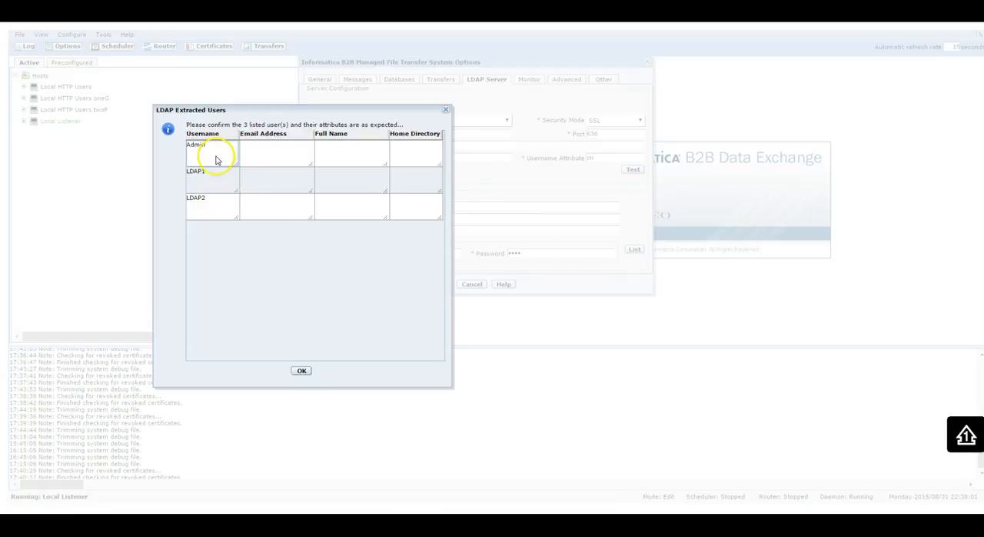
pyautogui.moveTo(211, 149); pyautogui.dragTo(163, 147)
pyautogui.moveTo(211, 177); pyautogui.dragTo(189, 170)
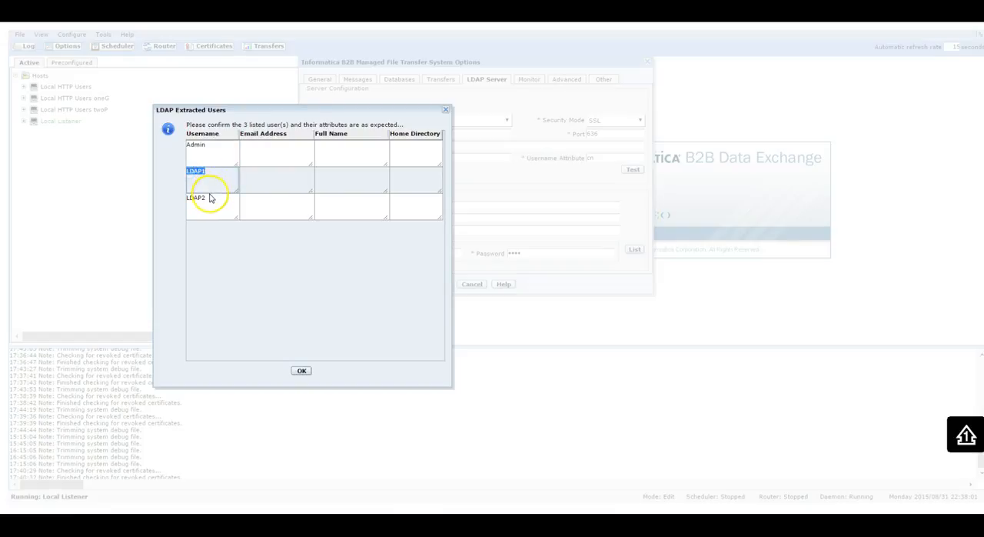
pyautogui.moveTo(205, 200); pyautogui.dragTo(189, 199)
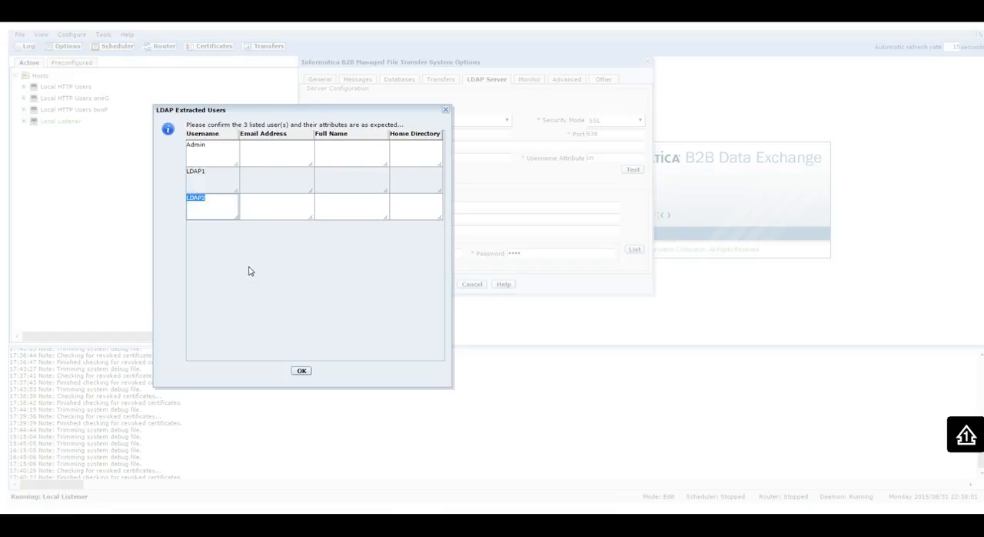
pyautogui.click(301, 371)
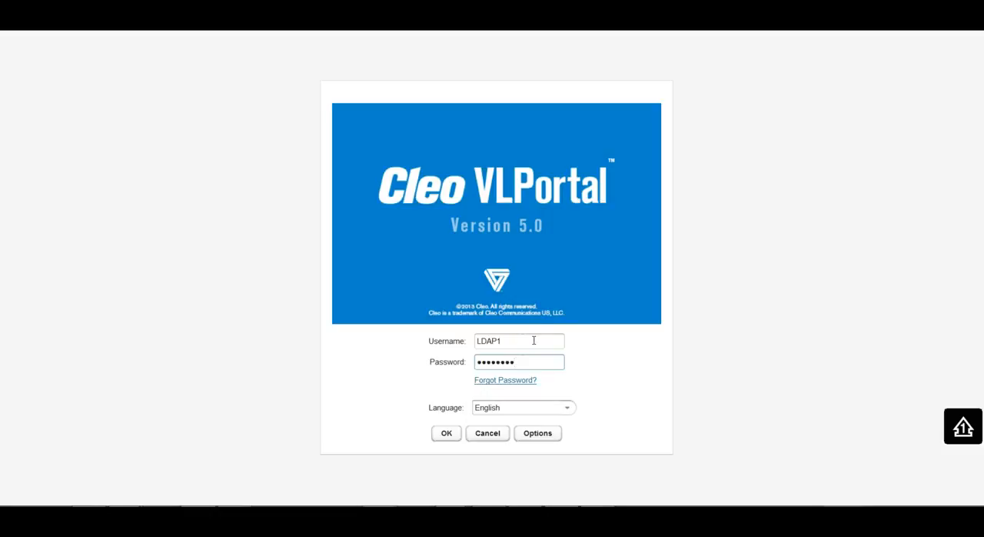
# - Switch to Cleo VLPortal, log in as LDAP1 with the account password and check the signed-in user name
pyautogui.moveTo(507, 341); pyautogui.dragTo(477, 341)
pyautogui.click(513, 342)
pyautogui.click(525, 361)
pyautogui.click(457, 437)
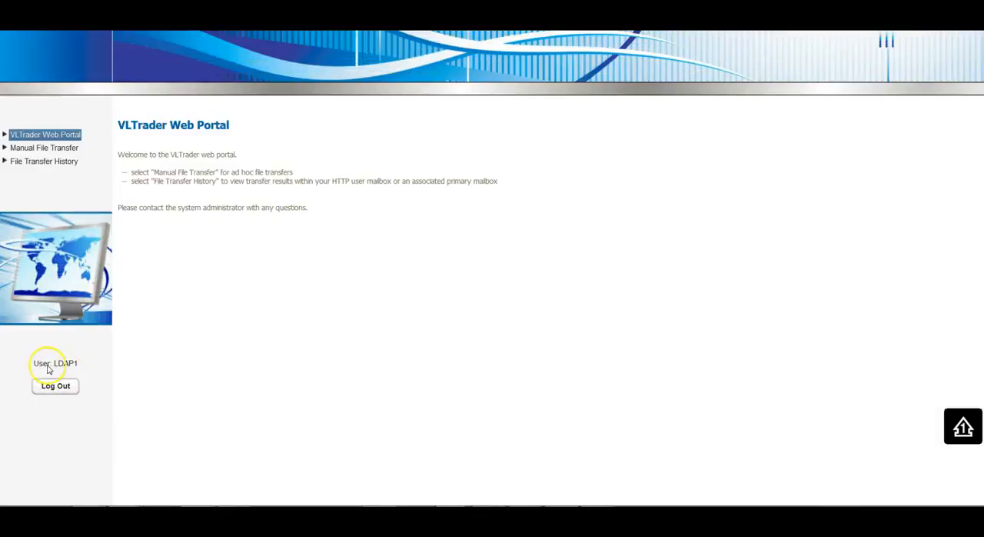
pyautogui.moveTo(86, 367); pyautogui.dragTo(34, 363)
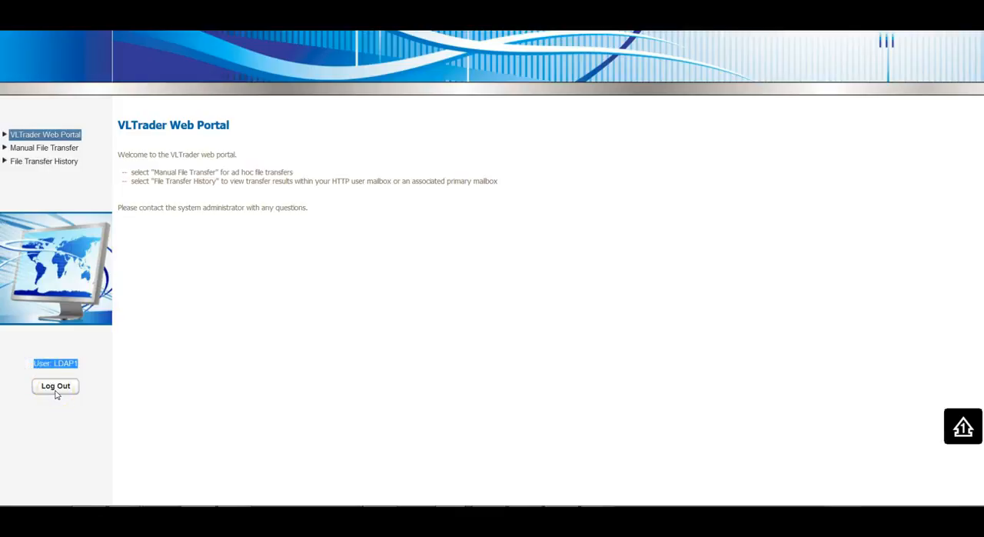
# - Log out of the portal and try to log in as LDAP2 with the account password
pyautogui.click(55, 391)
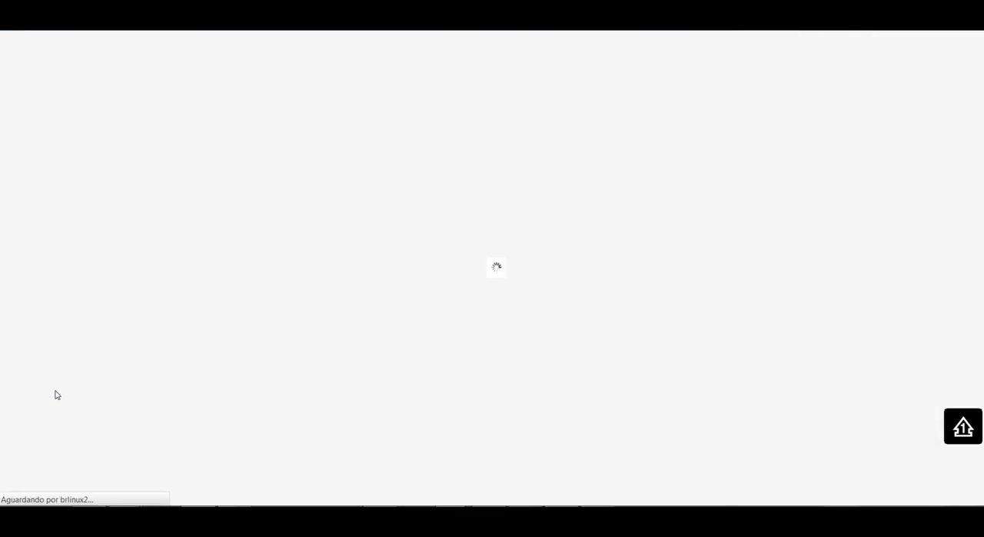
pyautogui.click(514, 343)
pyautogui.write('LDAP2')
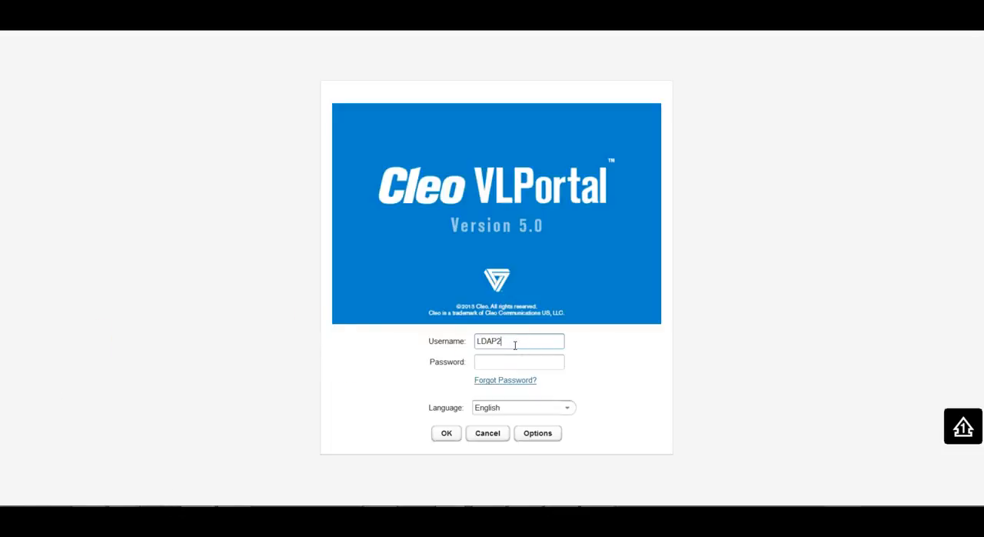
pyautogui.press('Tab')
pyautogui.write('••••••••')
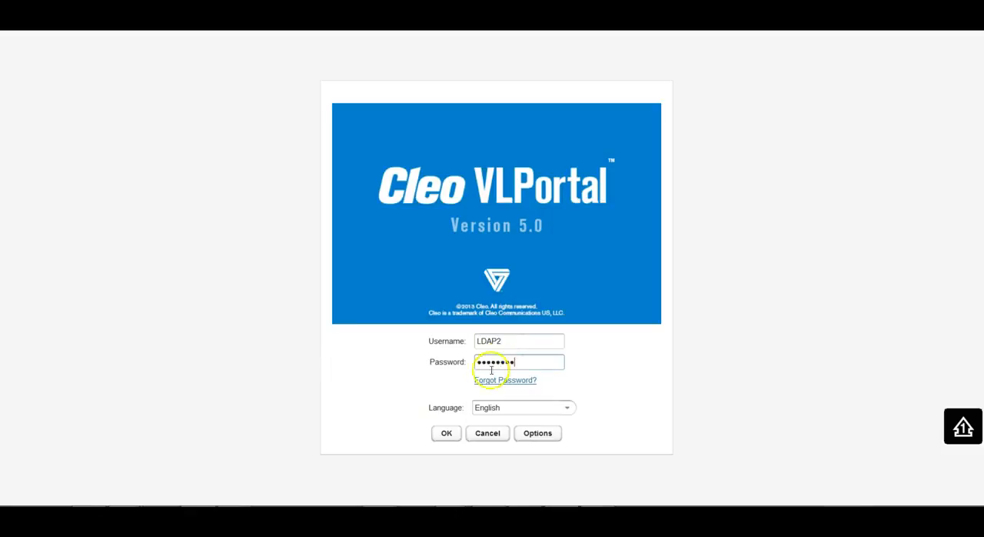
pyautogui.click(444, 435)
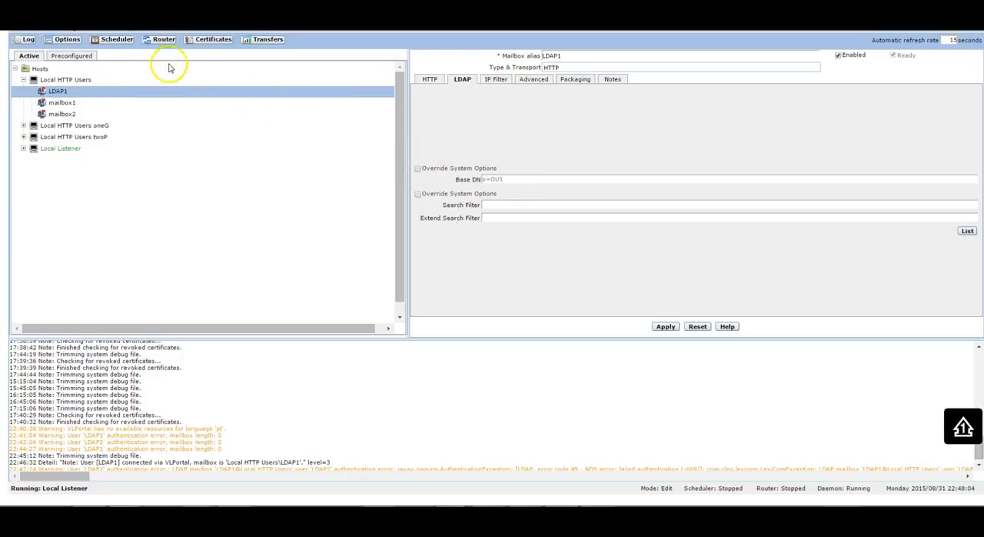
# - Switch to VLTrader, override the system Base DN for the LDAP1 mailbox and set it to ou=OU2,o=OU1
pyautogui.click(416, 171)
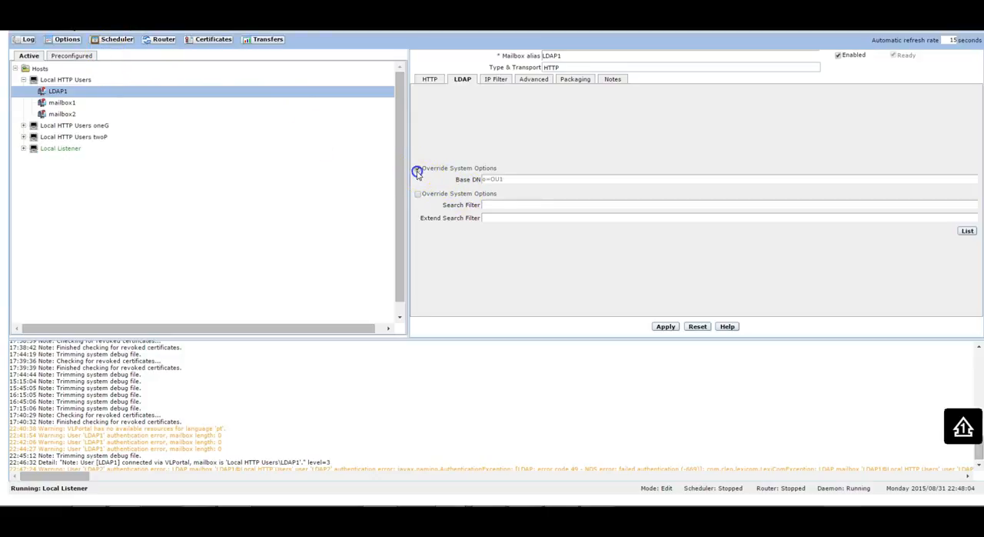
pyautogui.click(531, 183)
pyautogui.write('ou=OU2,')
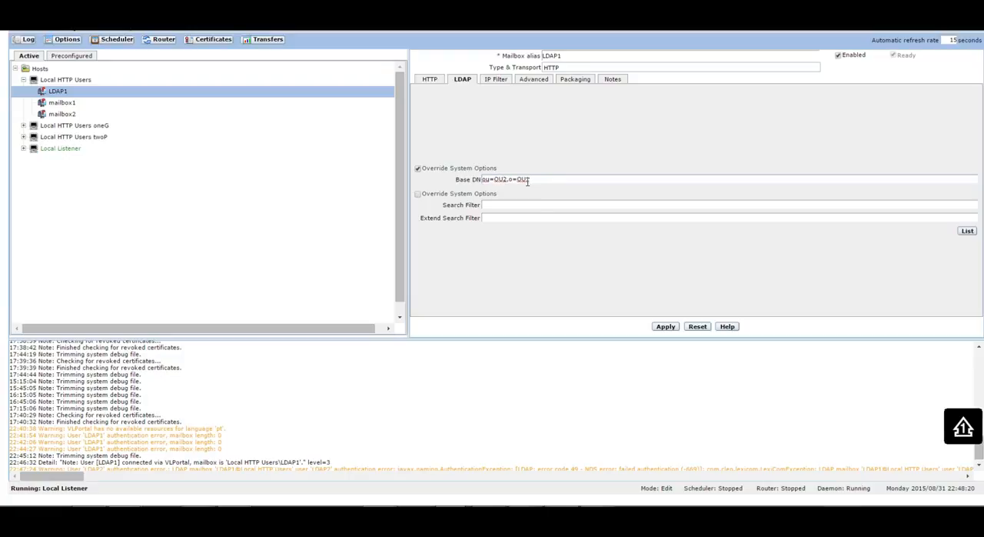
# - Apply the mailbox changes, accept the LDAP user group, then list the extracted users and close the list
pyautogui.click(666, 327)
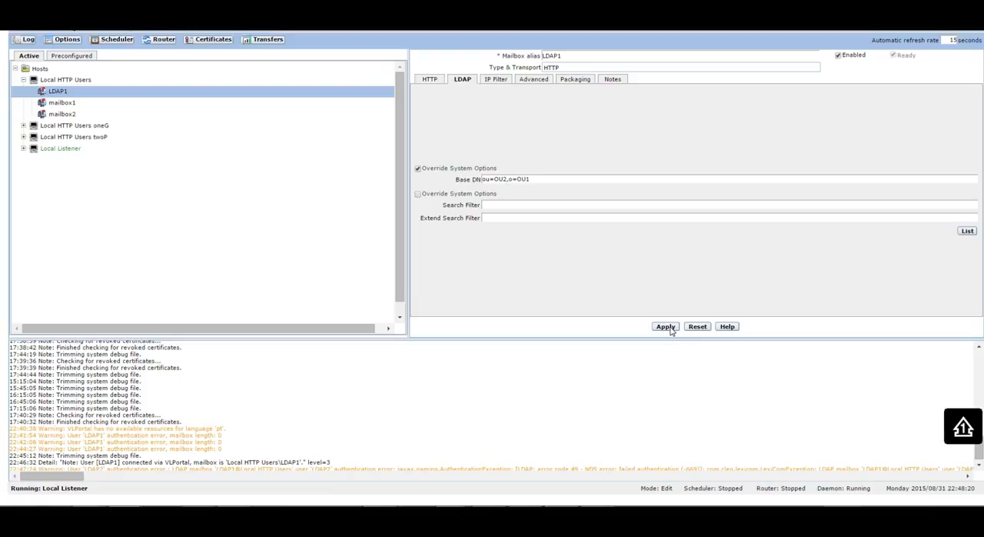
pyautogui.click(666, 327)
pyautogui.click(464, 283)
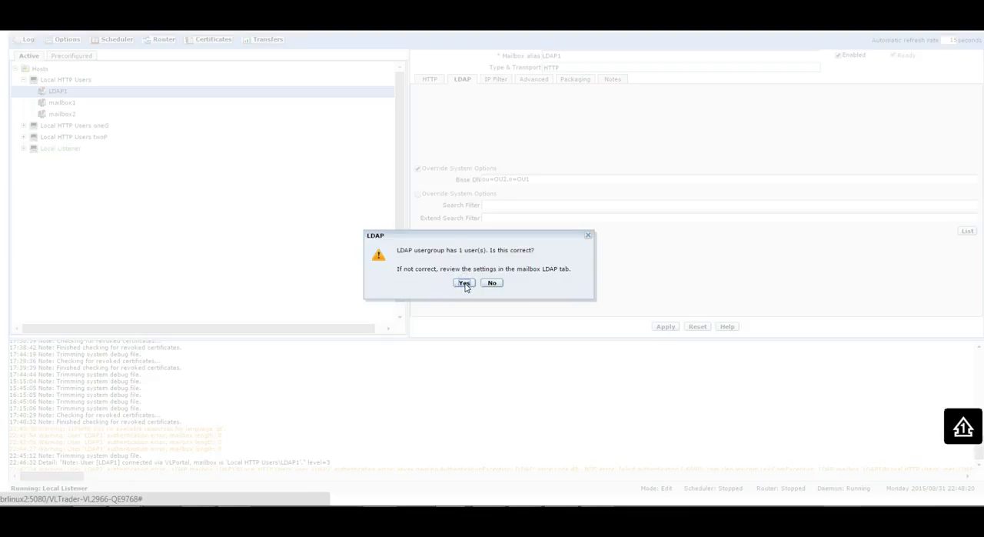
pyautogui.click(464, 283)
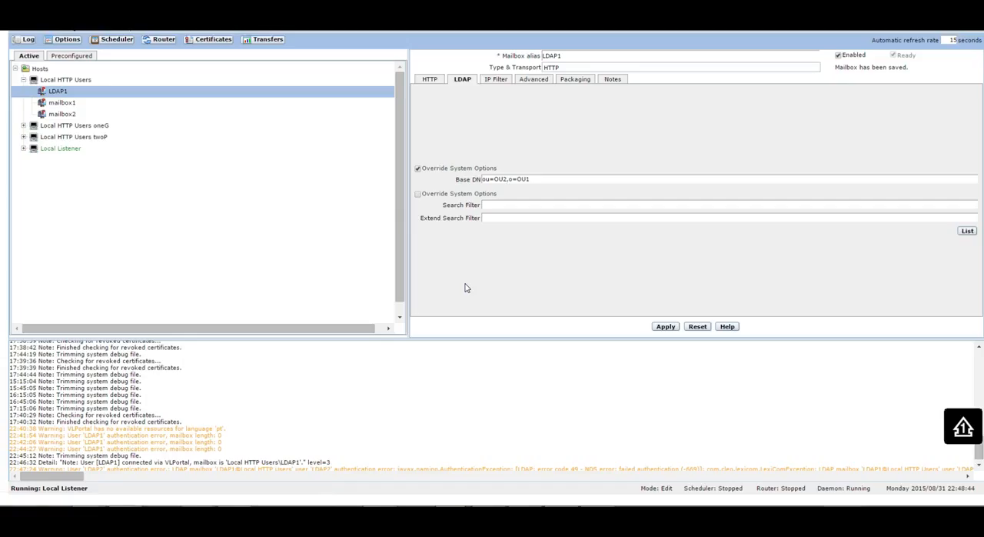
pyautogui.click(967, 233)
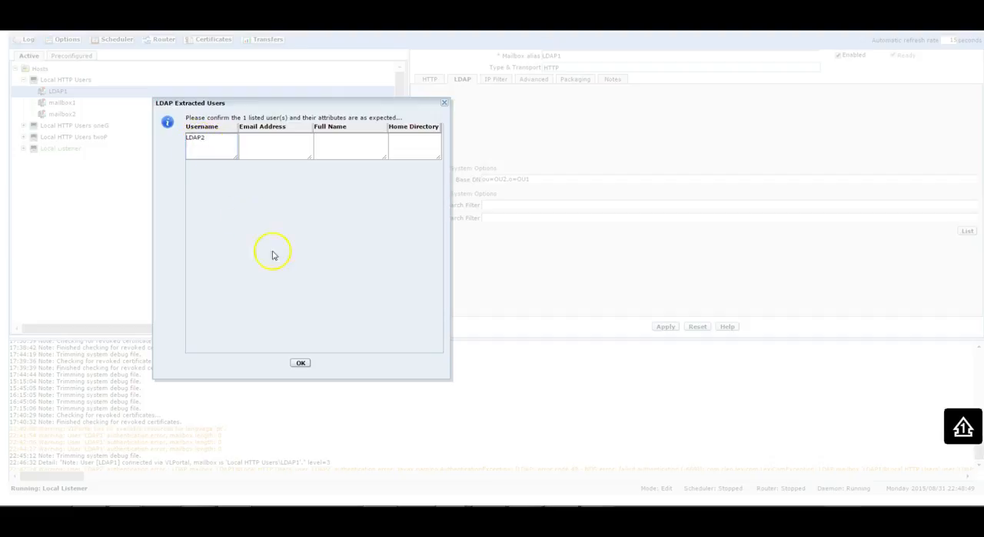
pyautogui.click(303, 364)
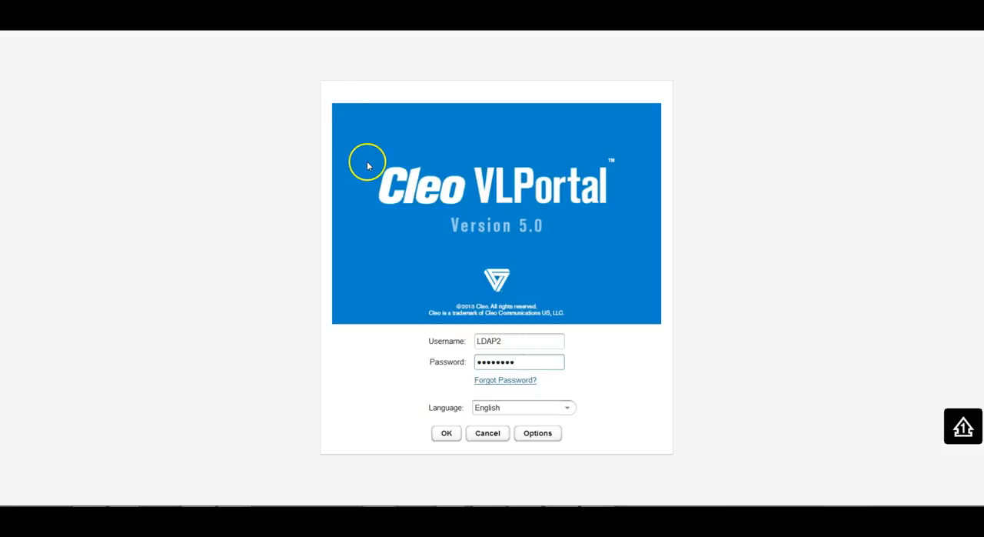
# - Switch to Cleo VLPortal, log in as LDAP2 with the credentials already filled in, check the signed-in user name and log out
pyautogui.doubleClick(474, 341)
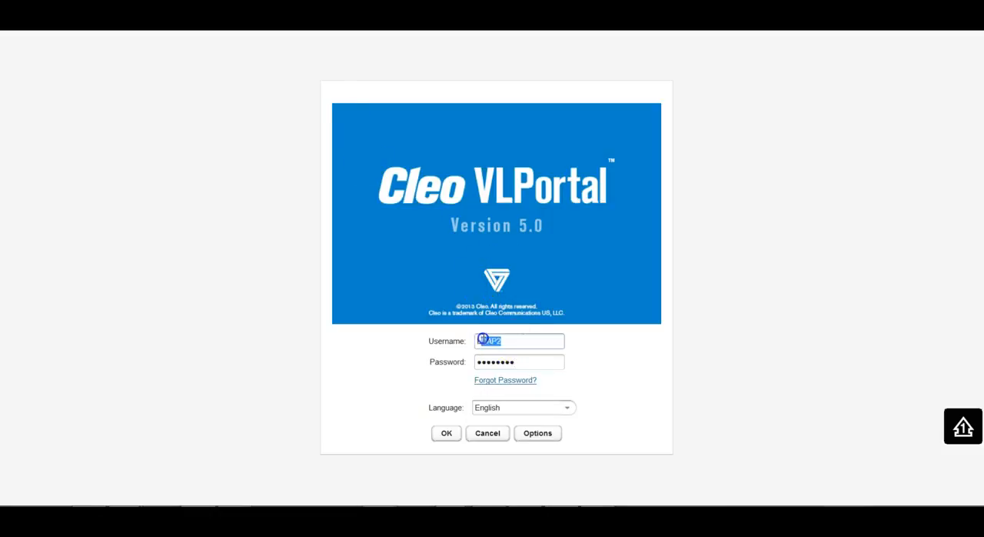
pyautogui.click(452, 436)
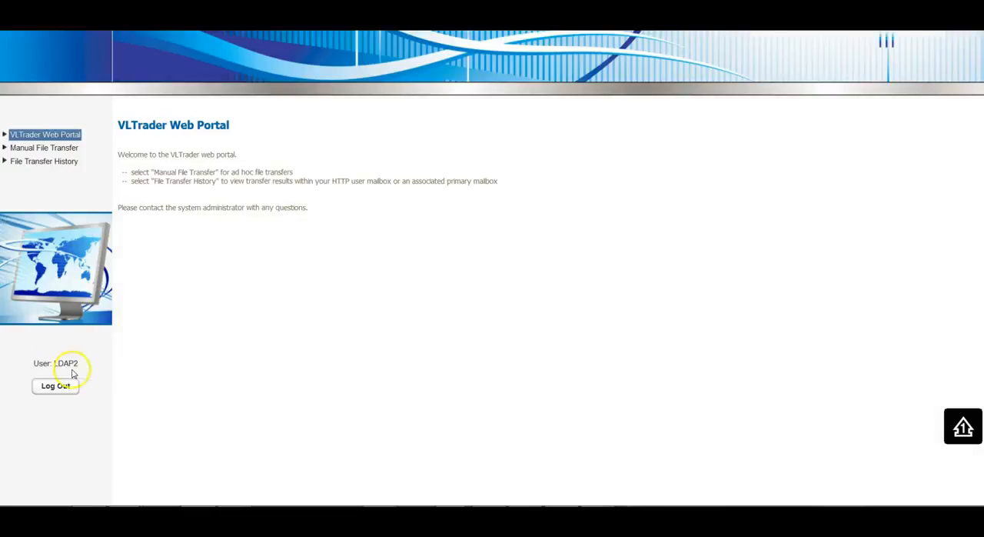
pyautogui.doubleClick(65, 363)
pyautogui.moveTo(64, 369); pyautogui.dragTo(28, 366)
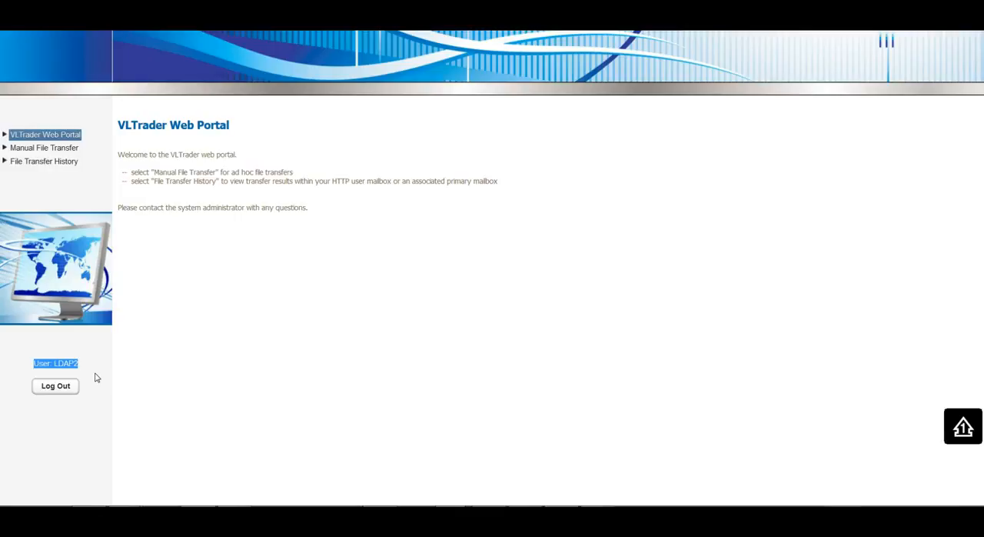
pyautogui.click(57, 384)
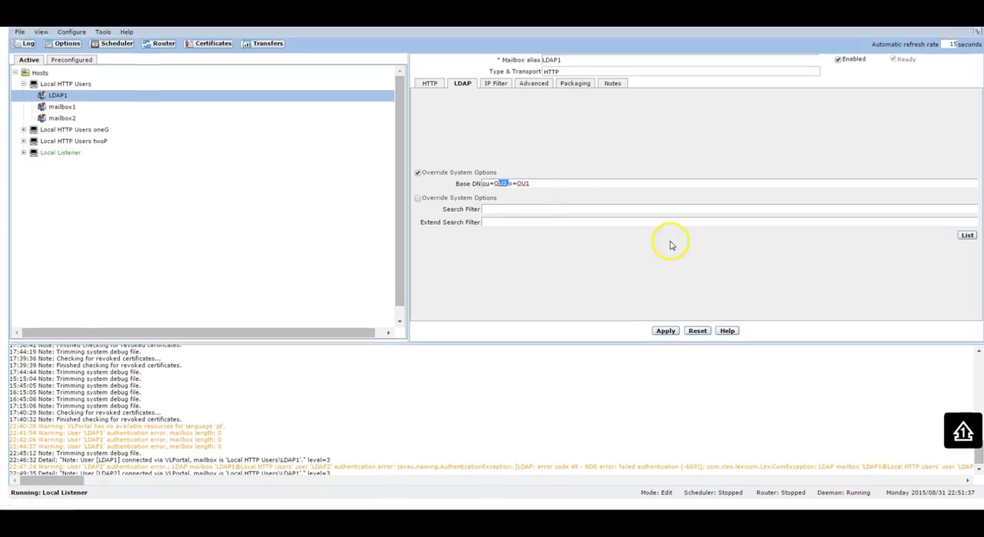
# - Return to VLTrader, turn off the Base DN override for the LDAP1 mailbox, list the extracted users and check each username
pyautogui.click(418, 174)
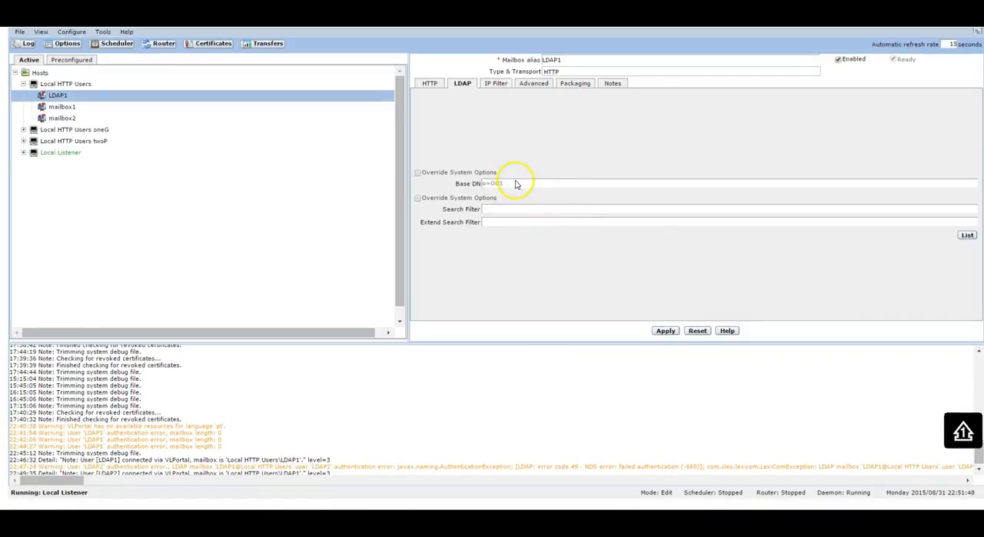
pyautogui.click(967, 236)
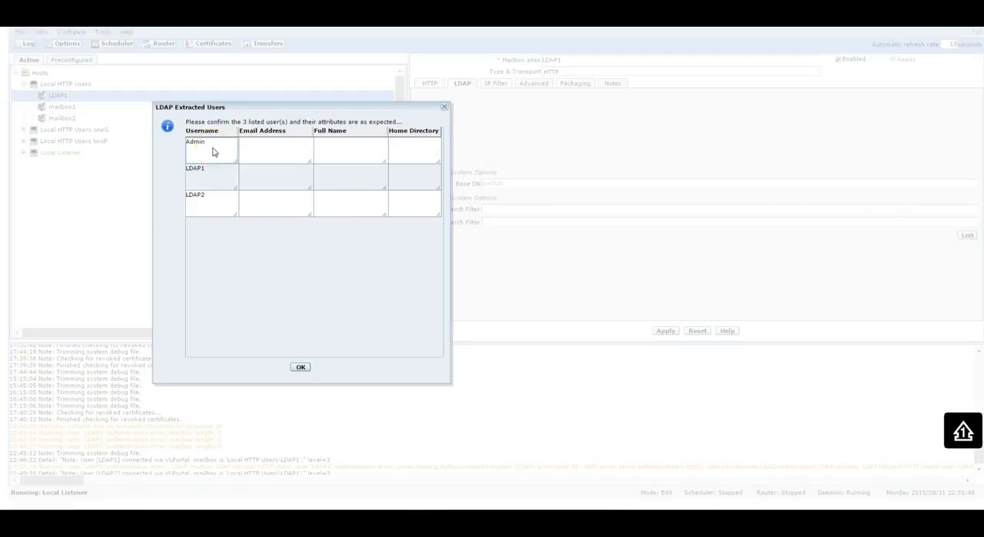
pyautogui.doubleClick(189, 141)
pyautogui.moveTo(215, 169); pyautogui.dragTo(152, 168)
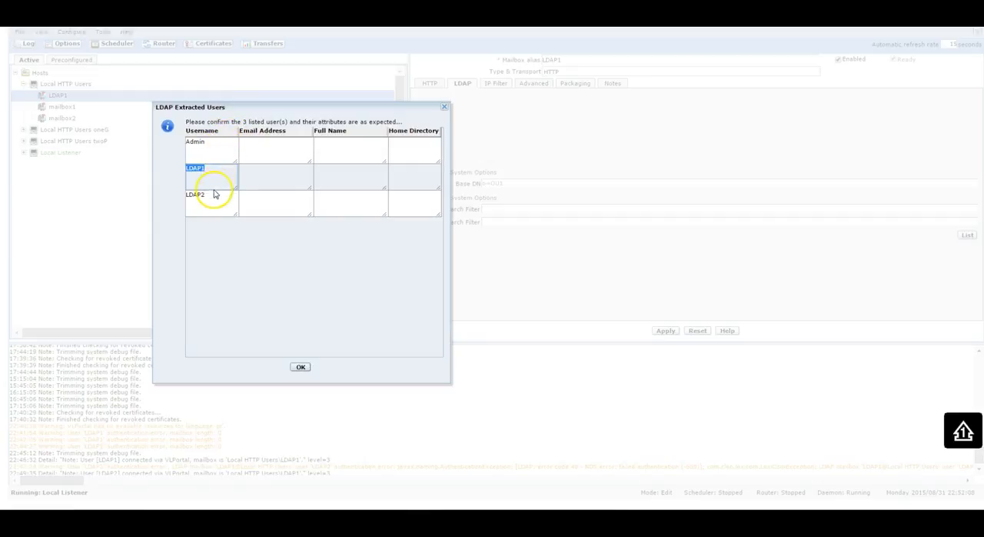
pyautogui.moveTo(213, 198); pyautogui.dragTo(188, 193)
pyautogui.click(209, 170)
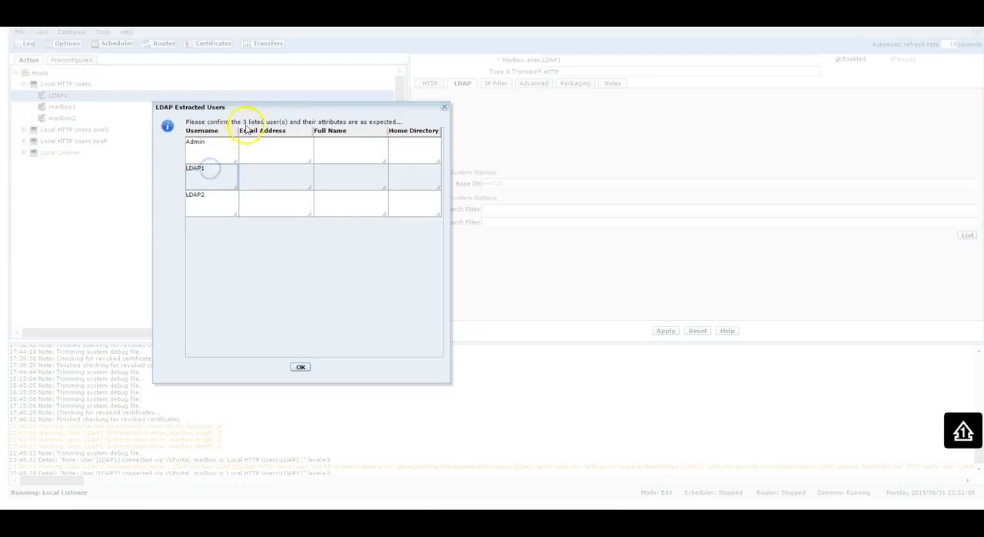
# - Move the extracted users list aside to uncover the Base DN, and check the LDAP1 and LDAP2 usernames against it
pyautogui.moveTo(272, 116); pyautogui.dragTo(448, 126)
pyautogui.moveTo(279, 106); pyautogui.dragTo(672, 110)
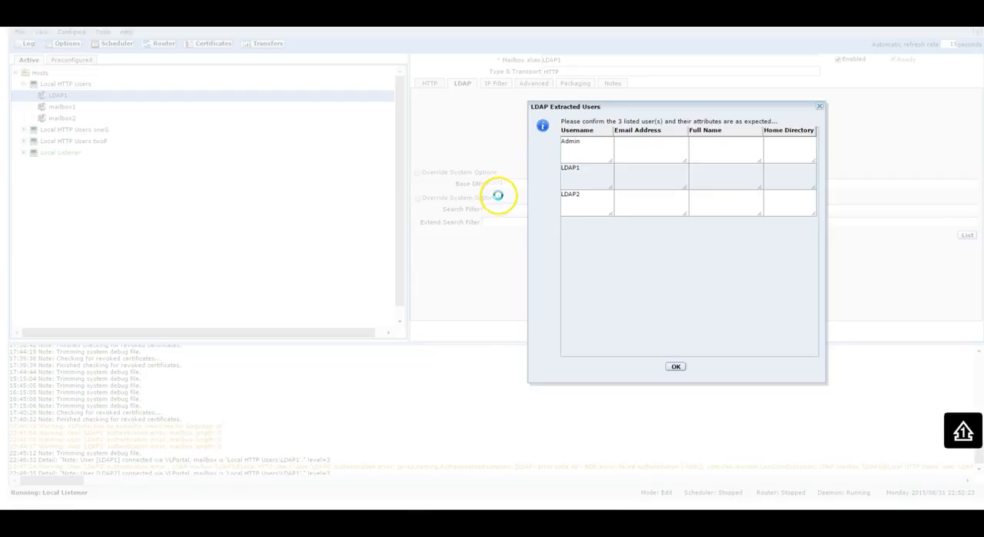
pyautogui.moveTo(586, 169); pyautogui.dragTo(562, 196)
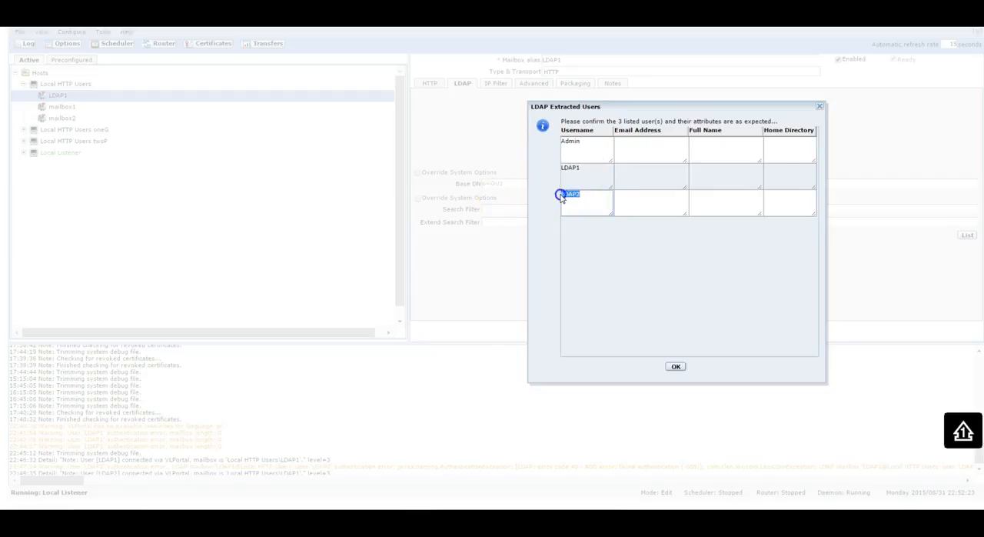
pyautogui.click(662, 314)
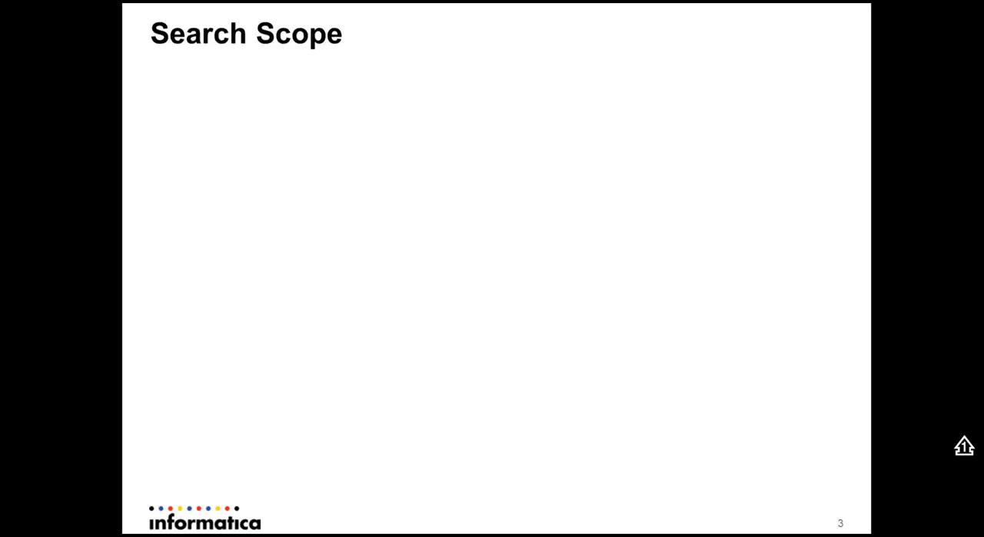
pyautogui.press('Right')
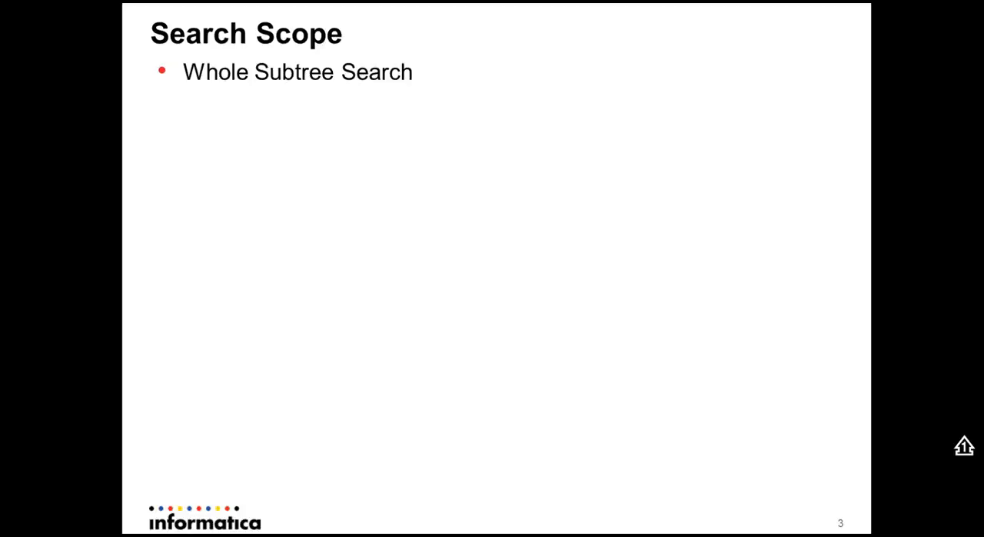
pyautogui.press('Right')
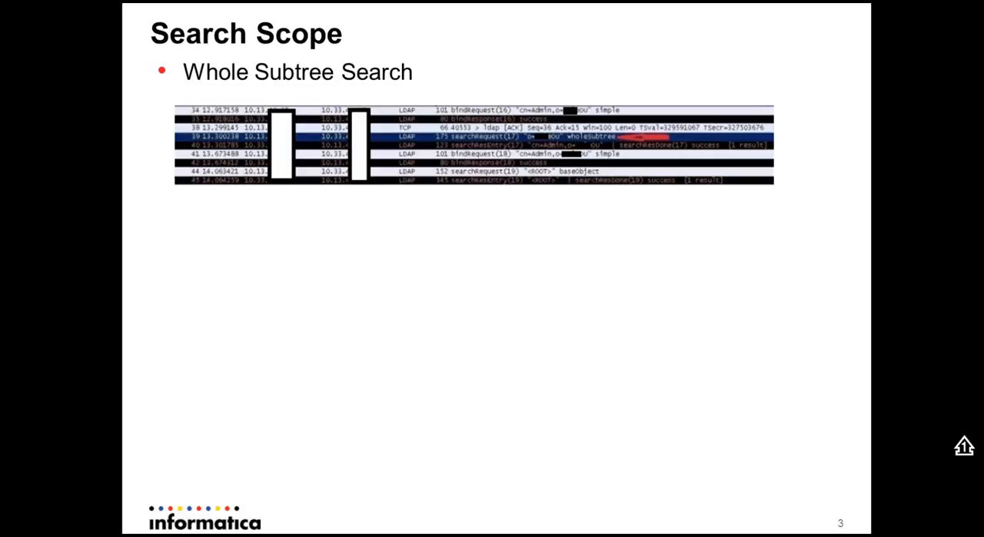